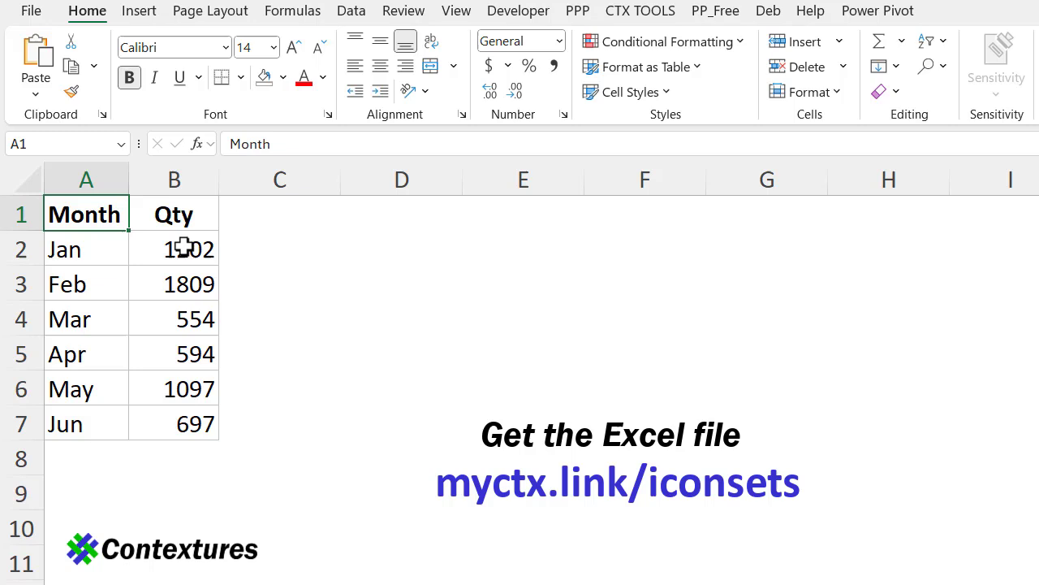
# Step: Apply the 3 Signs icon set as conditional formatting to the Qty values in B2:B7
pyautogui.moveTo(181, 244); pyautogui.dragTo(183, 420)
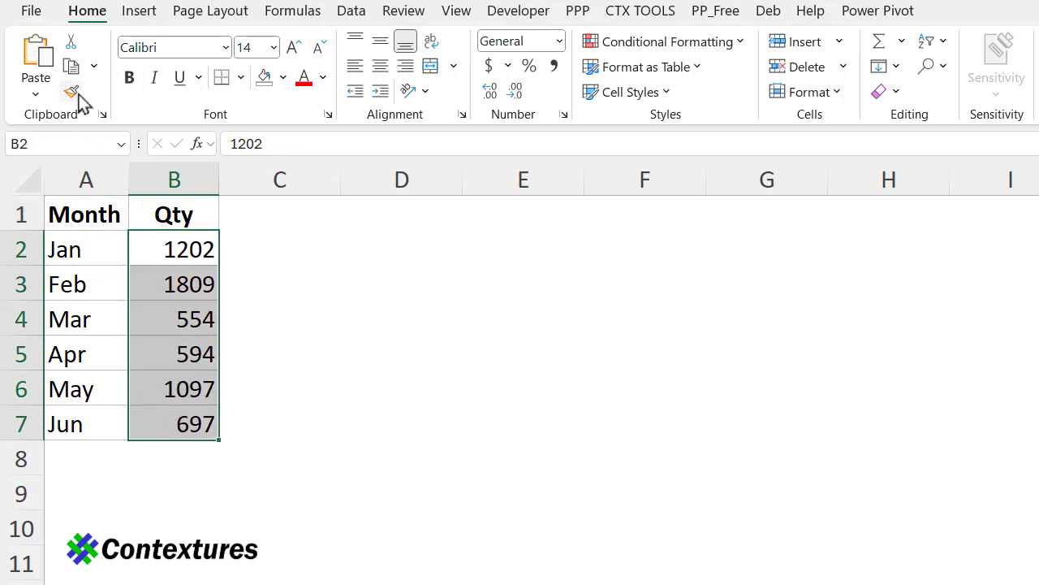
pyautogui.click(660, 47)
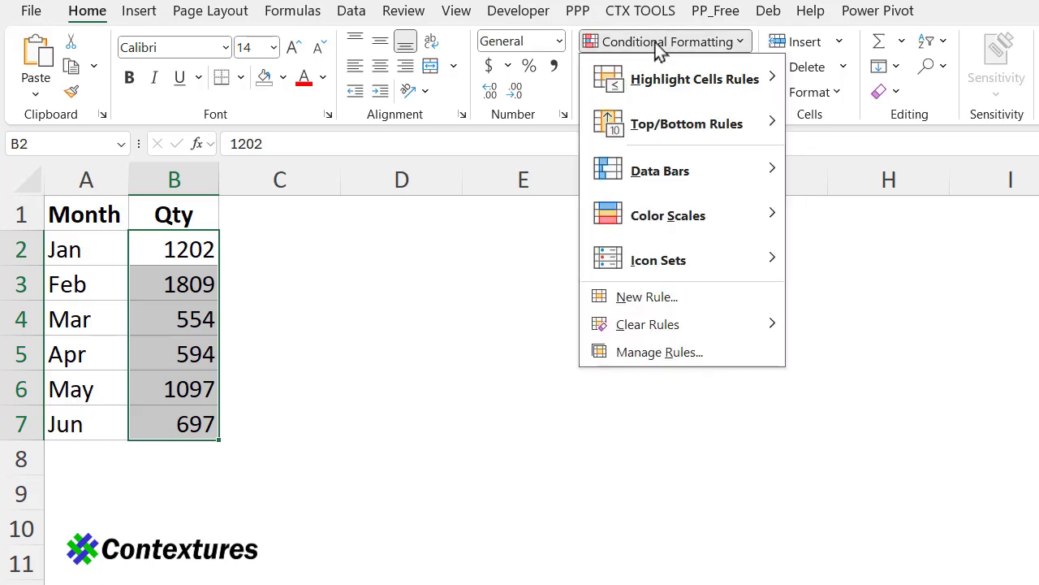
pyautogui.moveTo(650, 268)
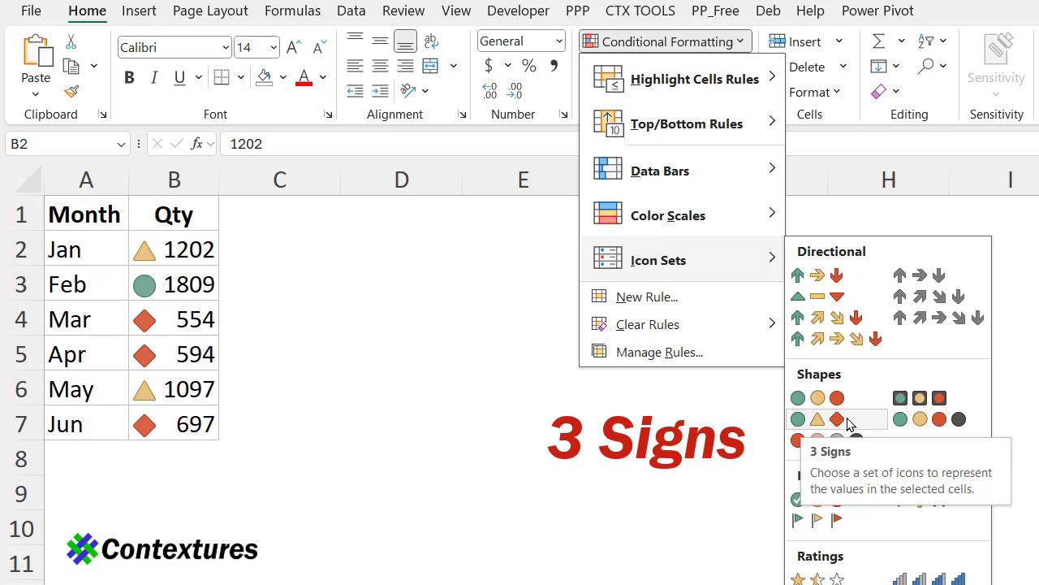
pyautogui.click(847, 424)
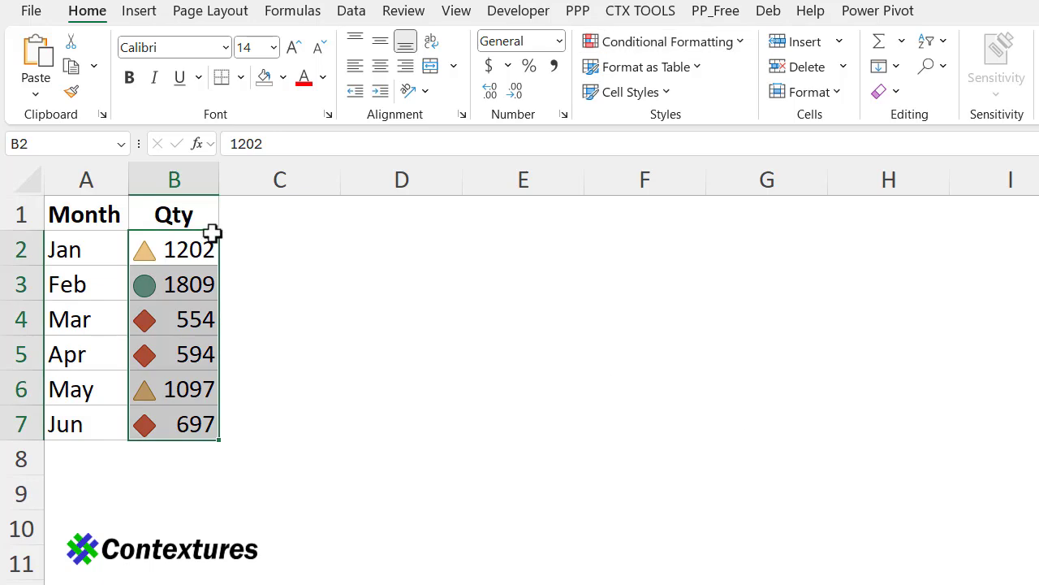
pyautogui.click(269, 253)
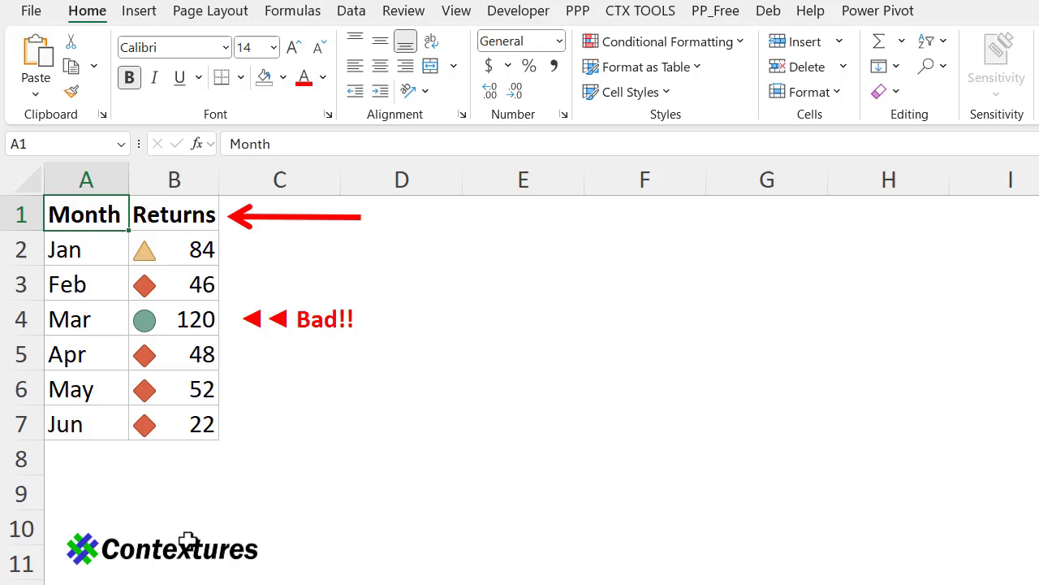
# Step: Reverse the icon order in the icon set rule for the Returns values in B2:B7
pyautogui.click(187, 214)
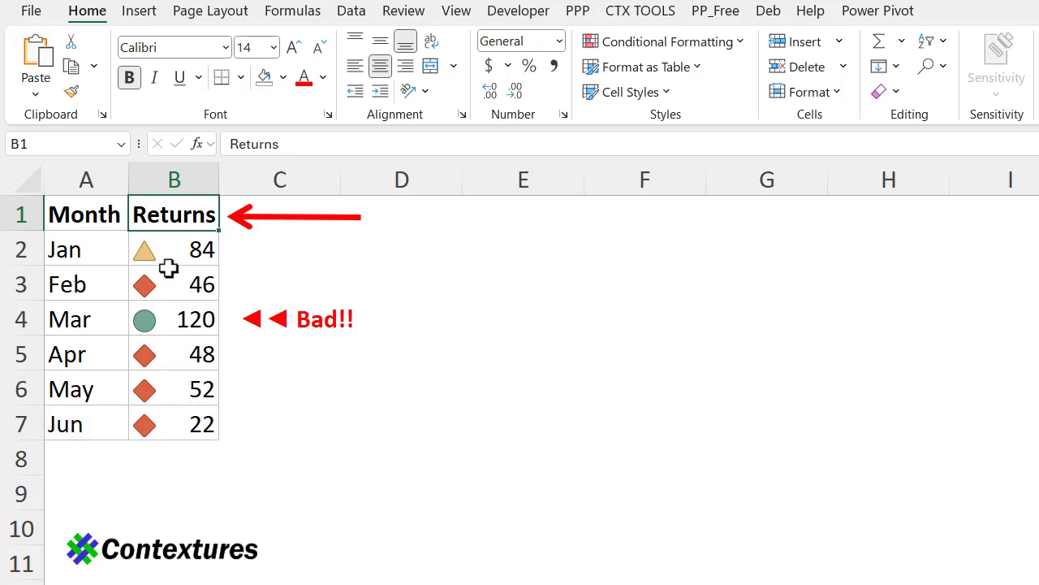
pyautogui.moveTo(174, 248); pyautogui.dragTo(173, 421)
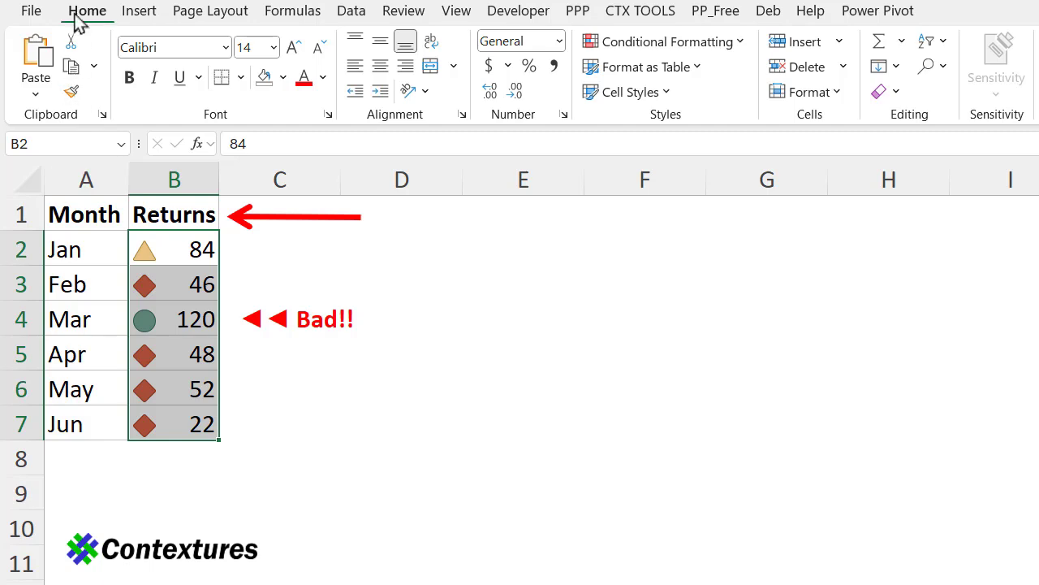
pyautogui.click(637, 44)
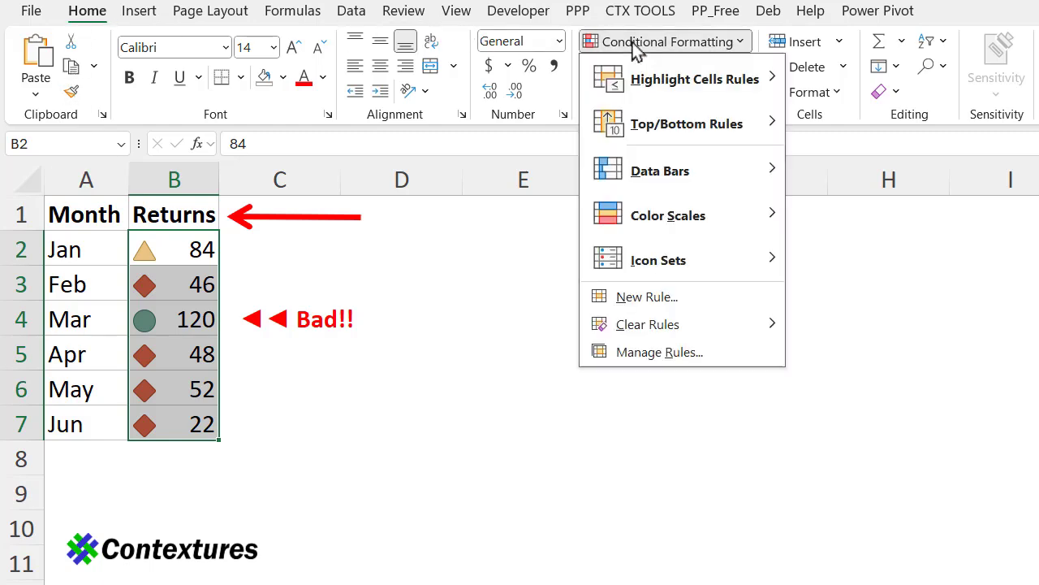
pyautogui.click(603, 354)
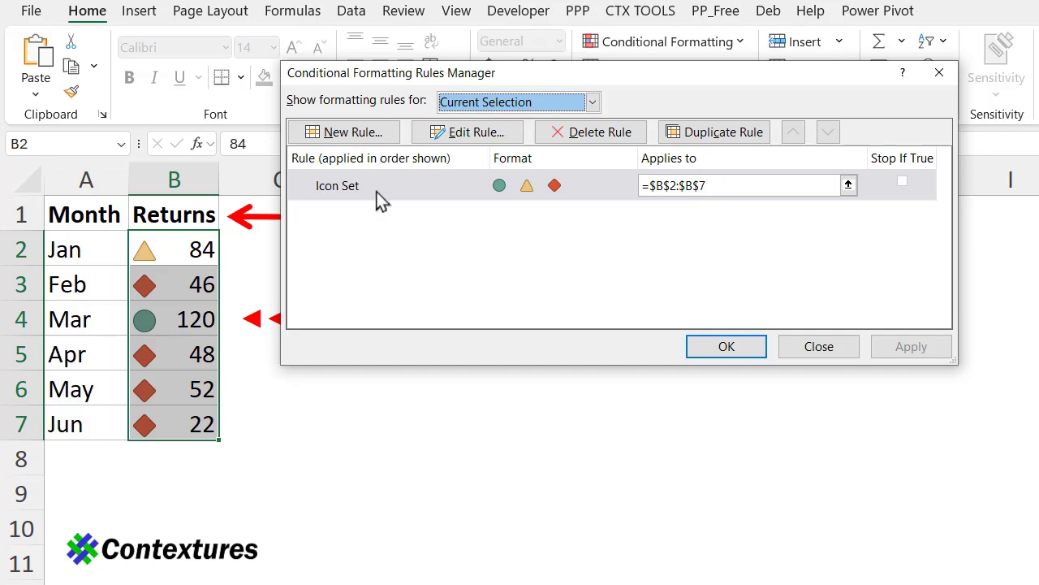
pyautogui.click(435, 194)
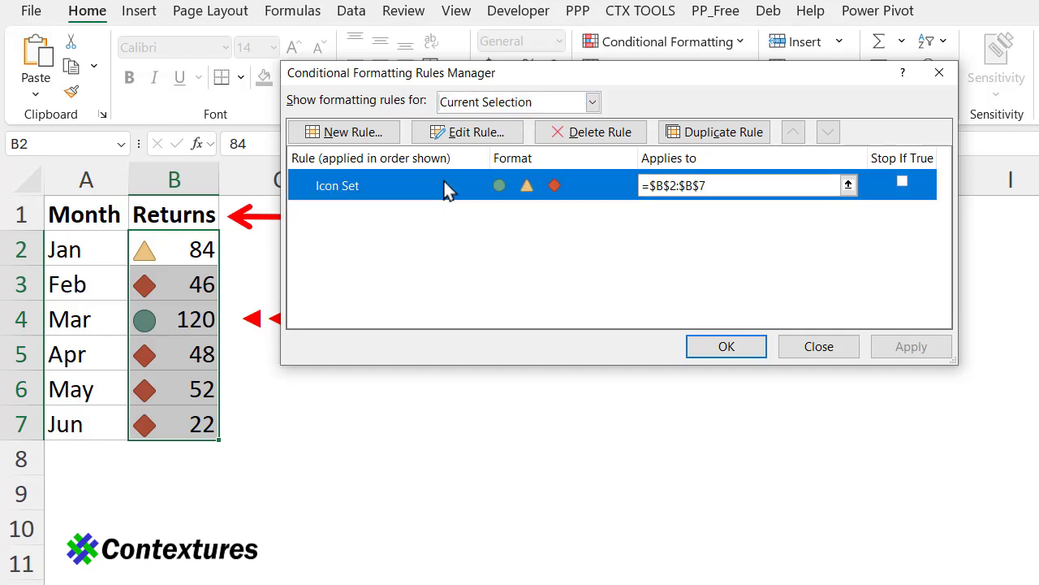
pyautogui.click(478, 132)
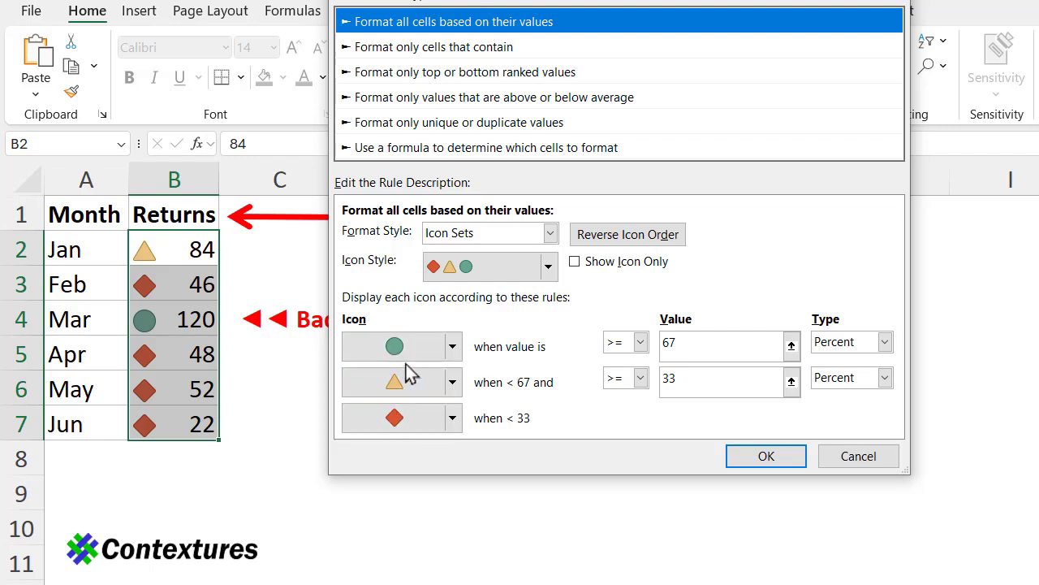
pyautogui.click(601, 241)
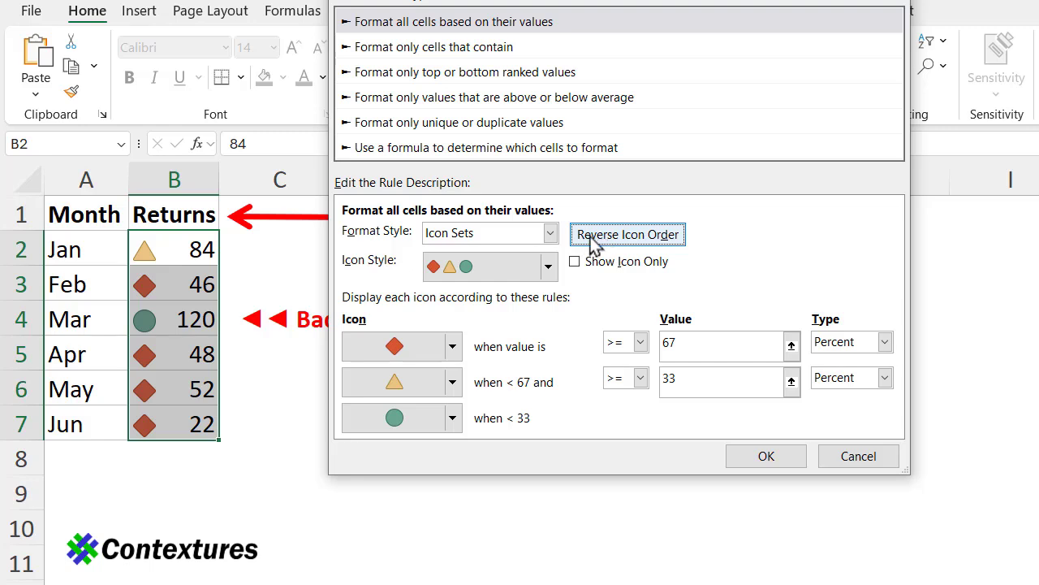
pyautogui.click(599, 240)
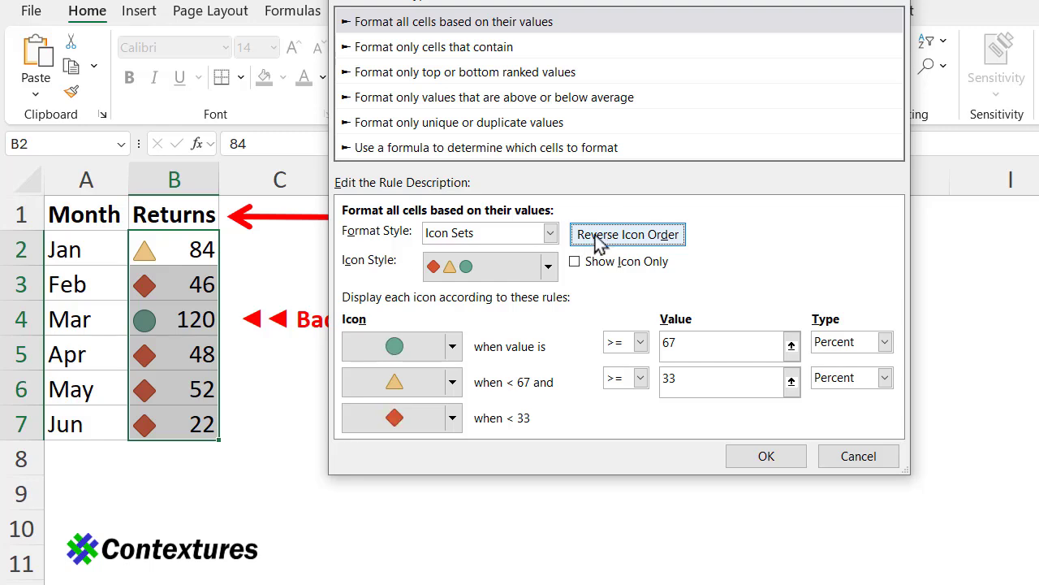
pyautogui.click(600, 241)
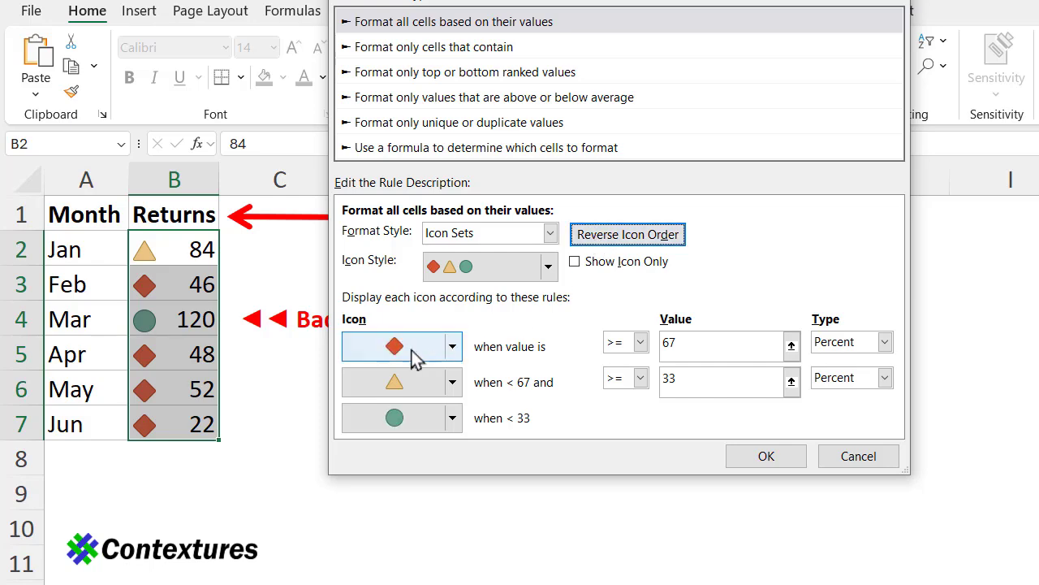
pyautogui.click(771, 457)
pyautogui.click(731, 357)
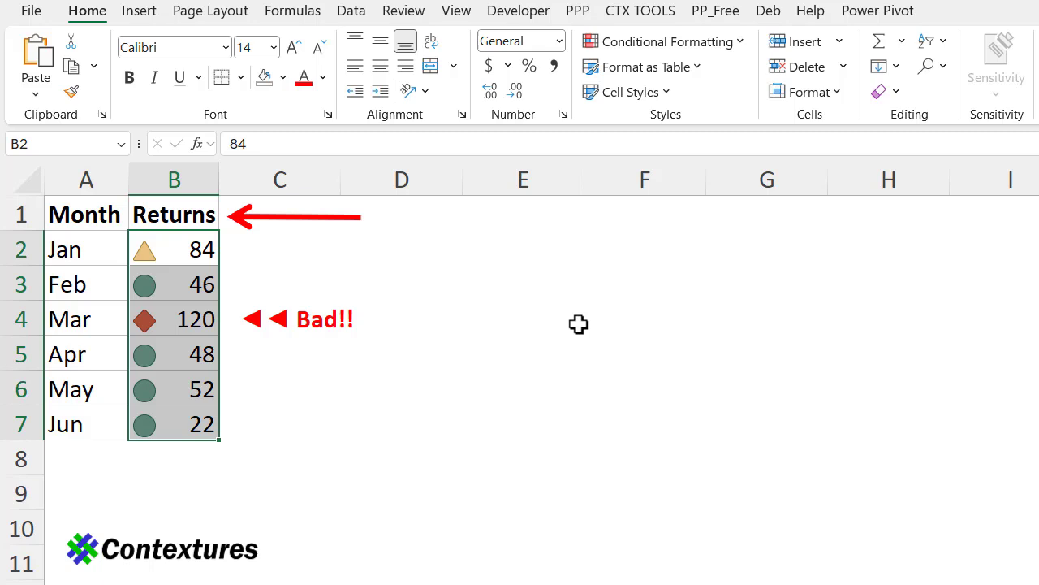
pyautogui.click(412, 327)
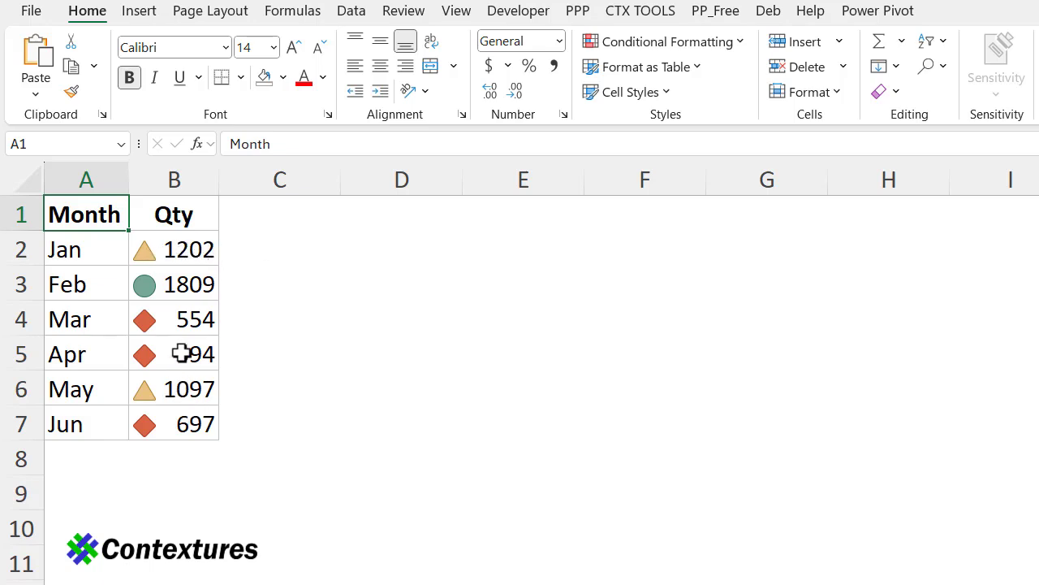
# Step: Edit the icon set rule on the Qty values in B2:B7 to show icons only
pyautogui.moveTo(182, 250); pyautogui.dragTo(191, 423)
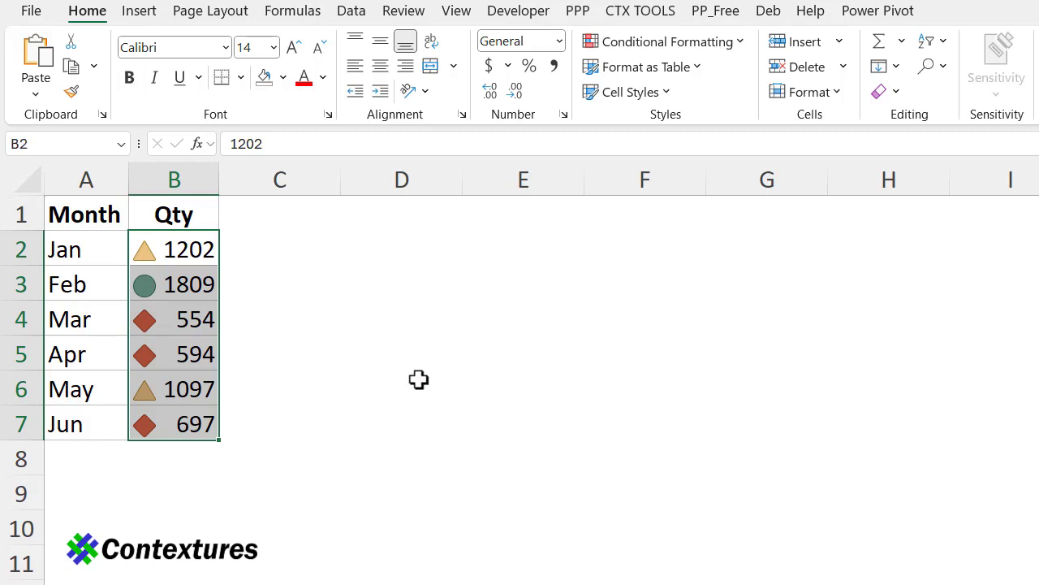
pyautogui.click(627, 46)
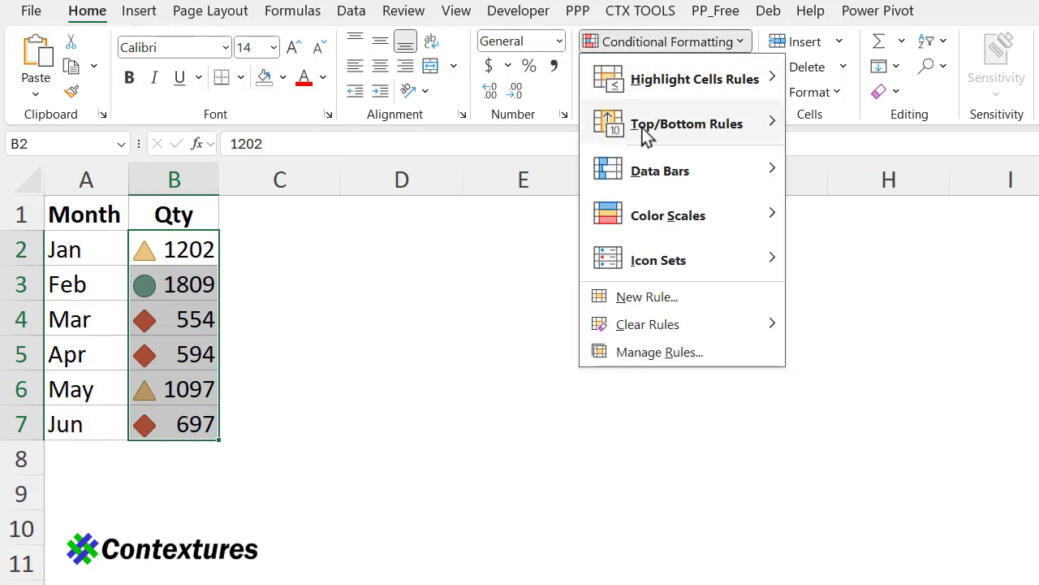
pyautogui.click(637, 352)
pyautogui.click(460, 197)
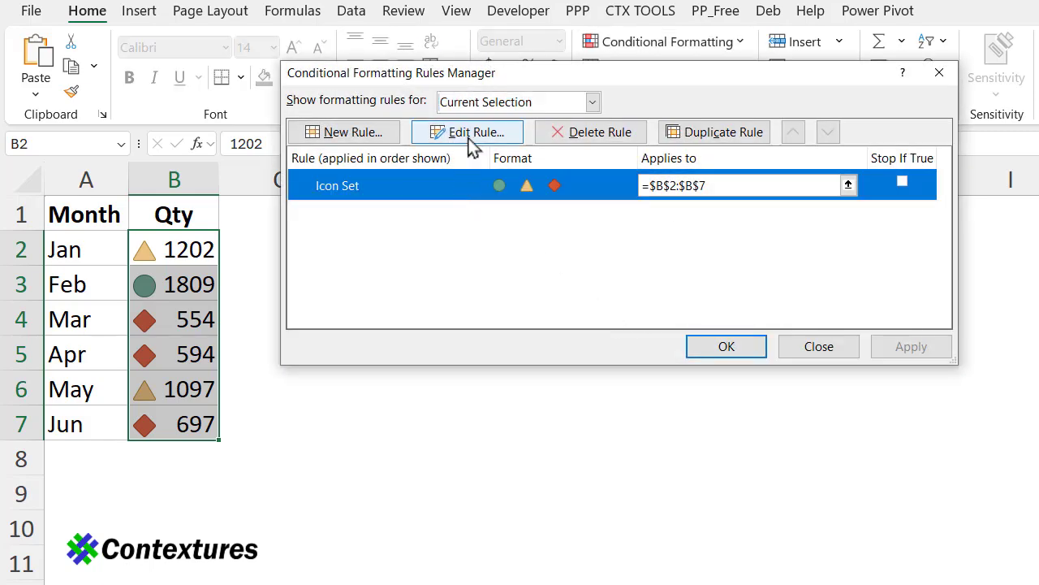
pyautogui.click(476, 140)
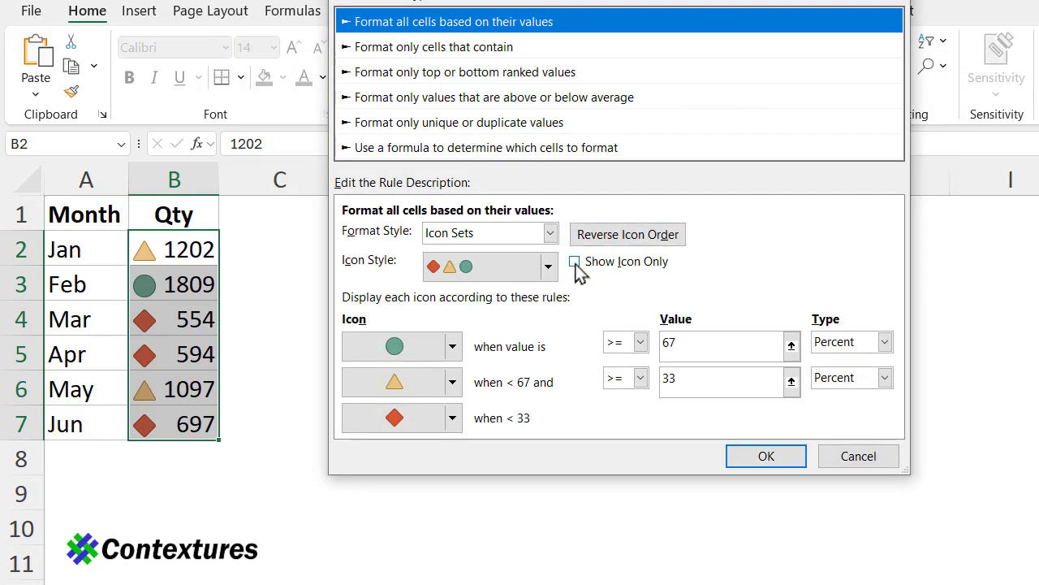
pyautogui.click(575, 262)
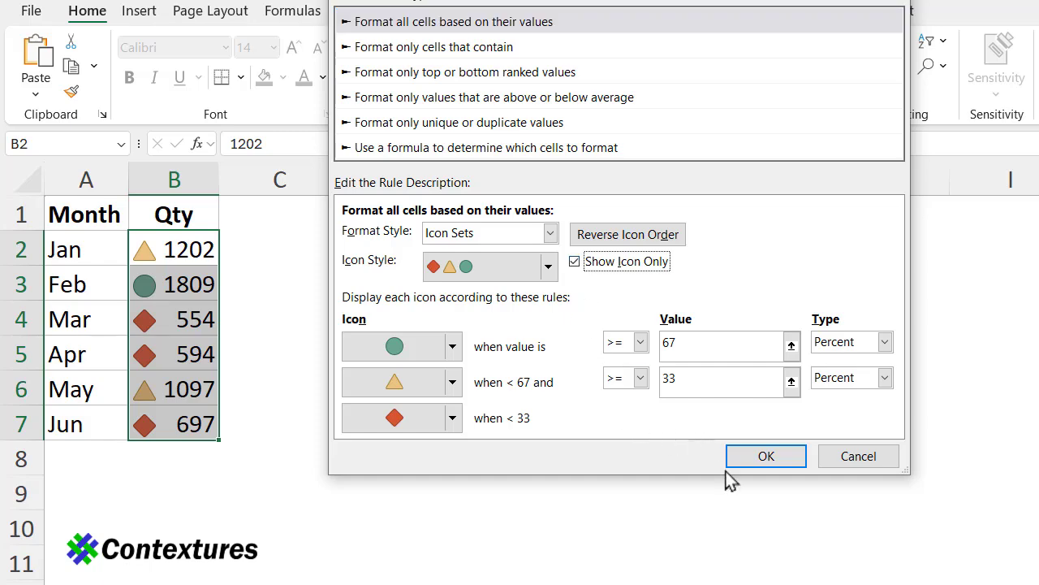
pyautogui.click(751, 459)
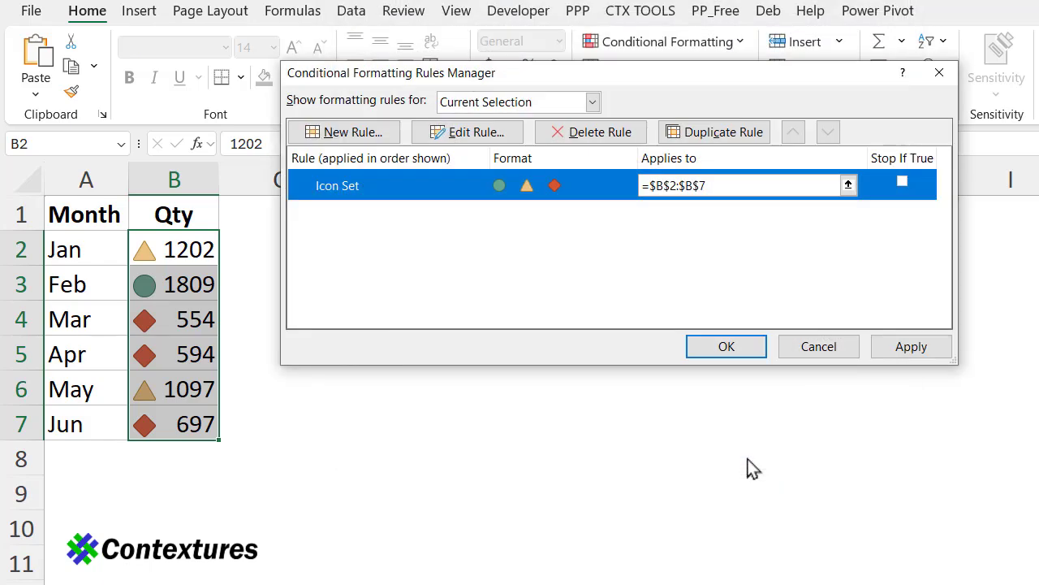
pyautogui.click(722, 349)
pyautogui.click(401, 458)
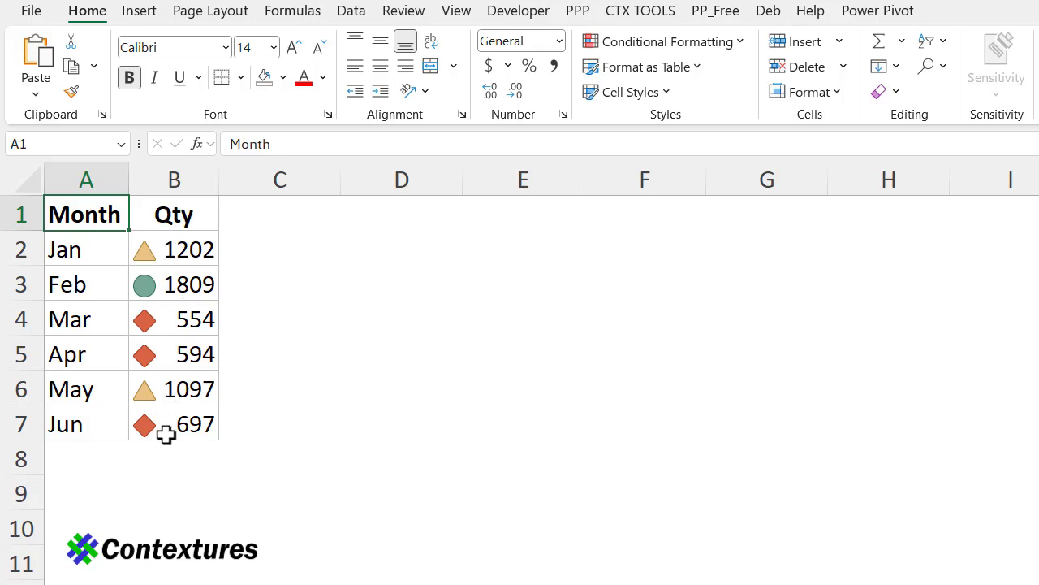
# Step: Widen the Qty column and auto-fit its width to the contents
pyautogui.moveTo(217, 179); pyautogui.dragTo(276, 186)
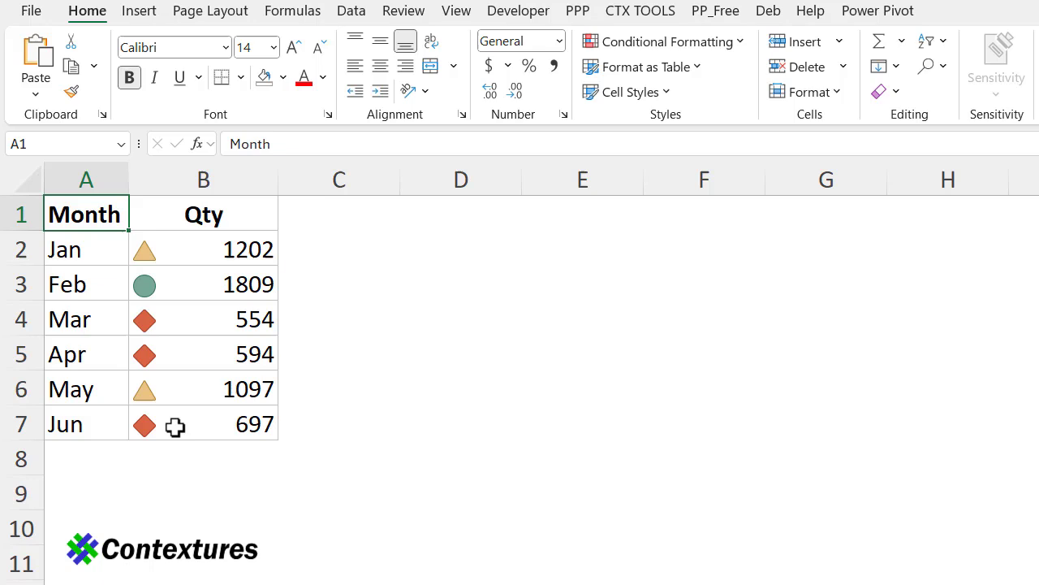
pyautogui.doubleClick(277, 182)
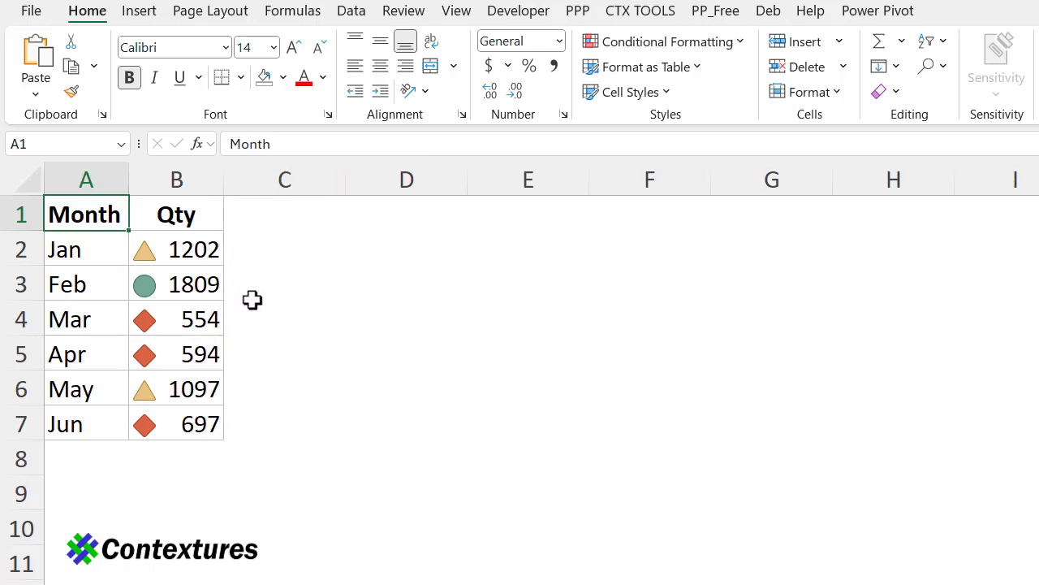
# Step: Enter the formula =B2 in cell C2 and fill it down to C7
pyautogui.click(249, 252)
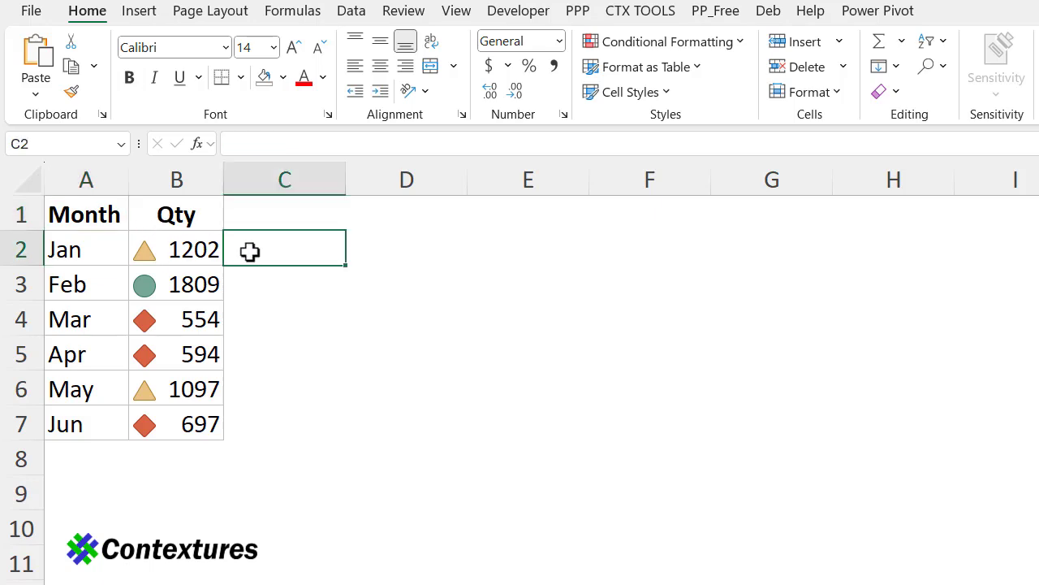
pyautogui.write('=')
pyautogui.click(189, 240)
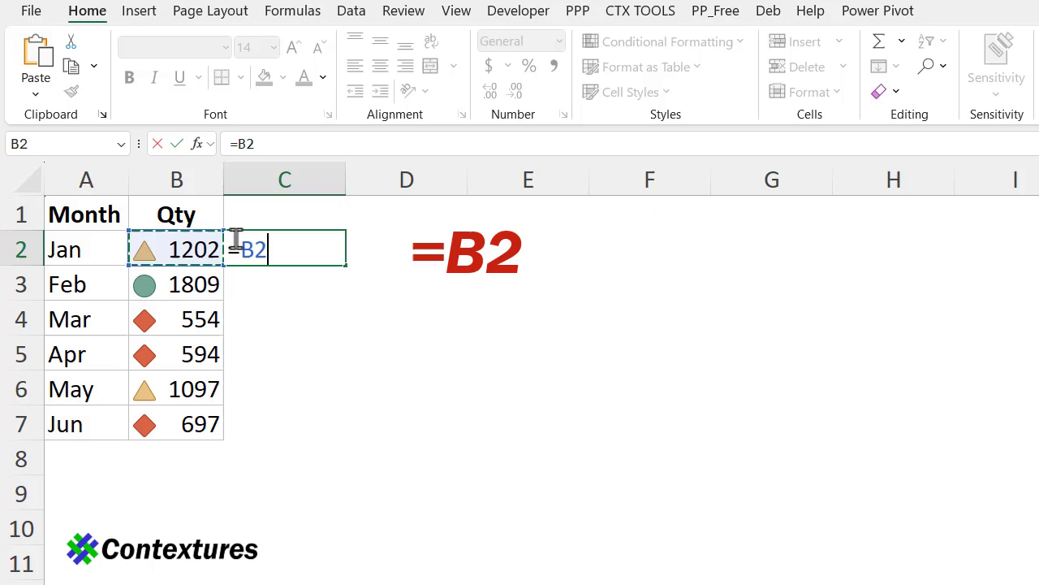
pyautogui.hotkey('ctrl', 'Return')
pyautogui.doubleClick(346, 266)
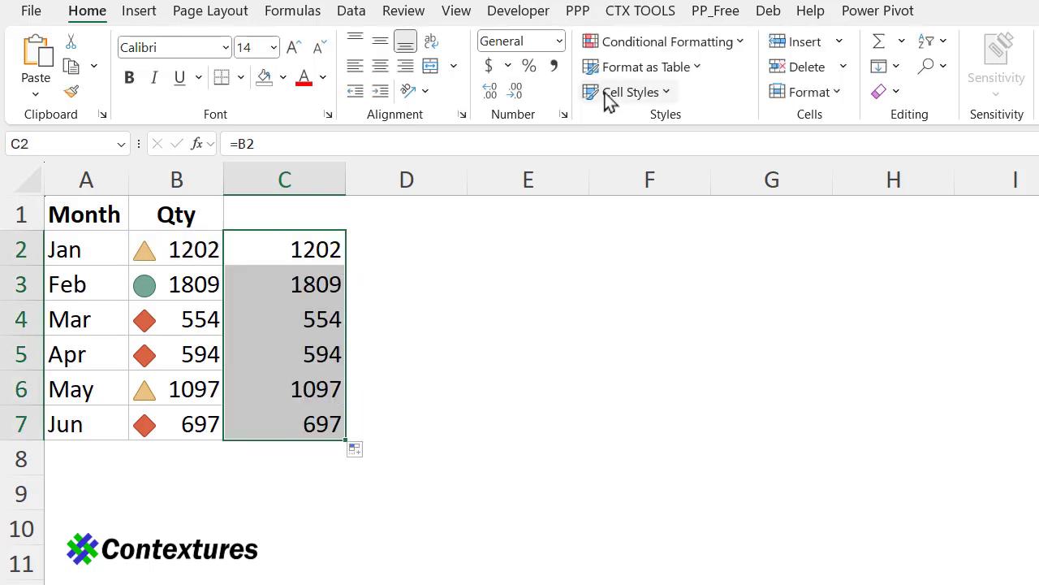
# Step: Apply the icon set with unrimmed green, yellow and red circles to C2:C7
pyautogui.click(633, 45)
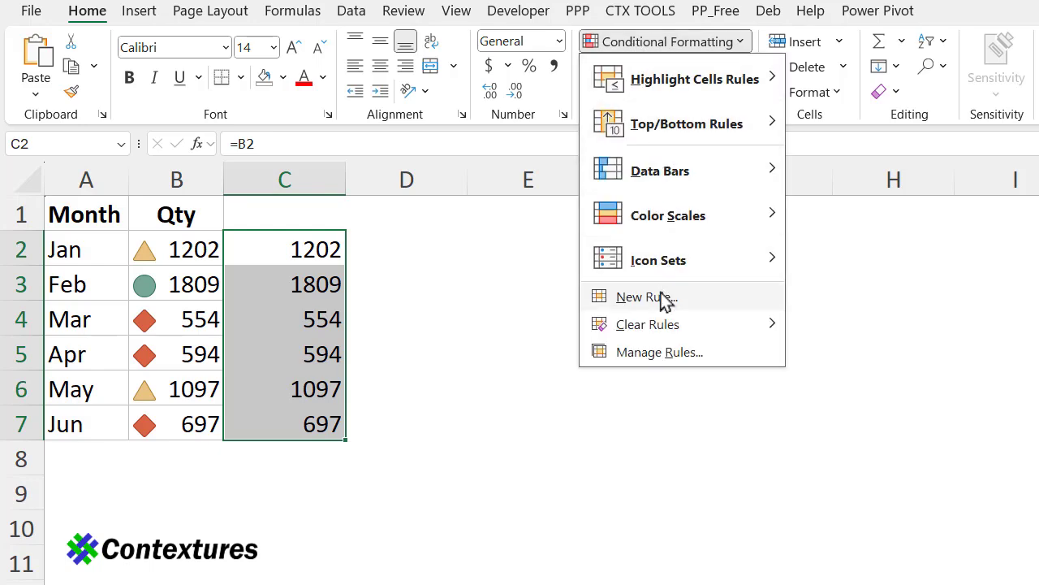
pyautogui.moveTo(666, 271)
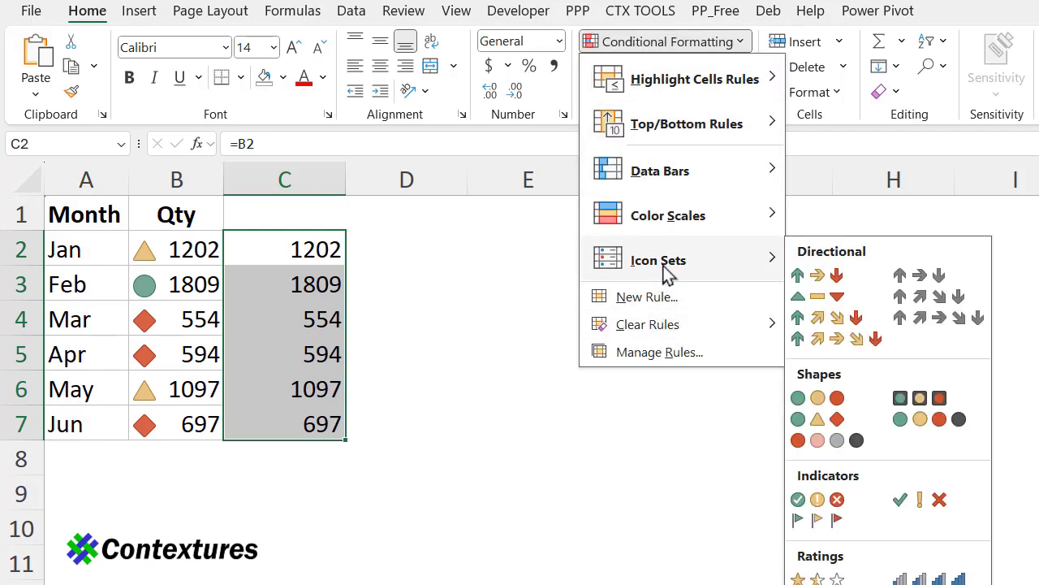
pyautogui.click(817, 399)
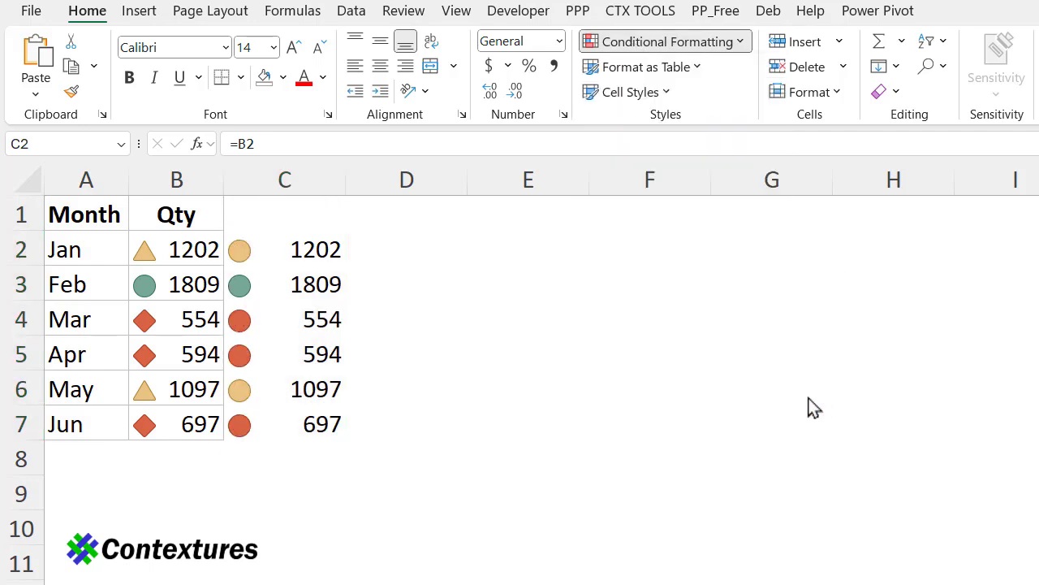
# Step: Edit the icon set rule on C2:C7 to show only the icons, without the numbers
pyautogui.click(655, 45)
pyautogui.click(632, 350)
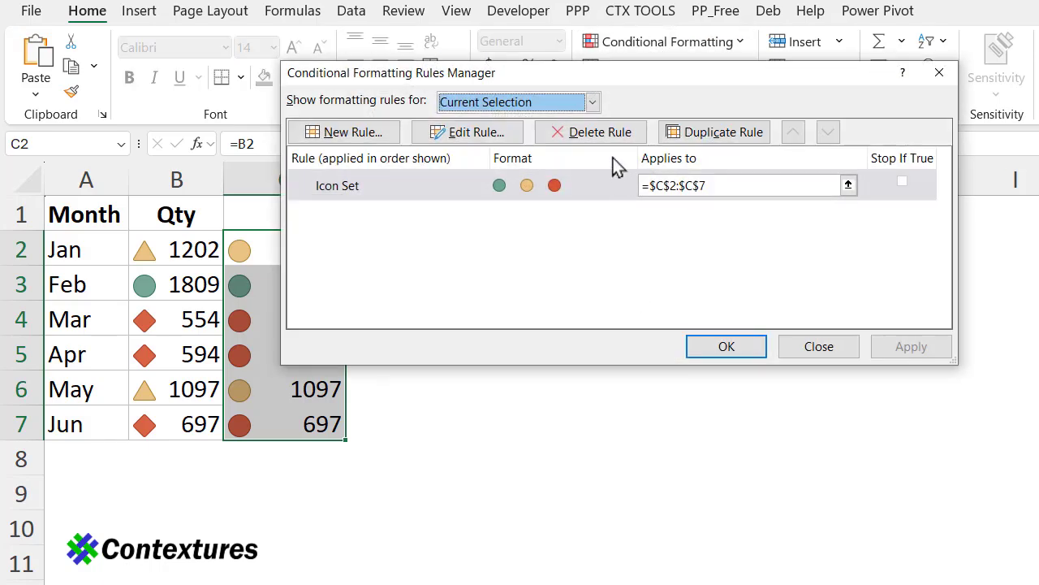
pyautogui.click(480, 139)
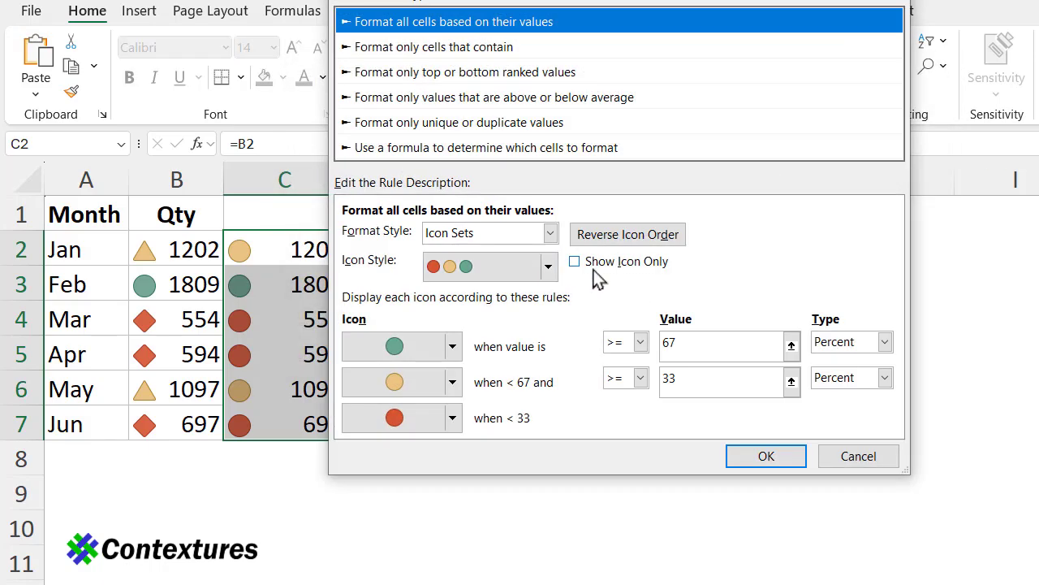
pyautogui.click(598, 262)
pyautogui.click(764, 455)
pyautogui.click(726, 346)
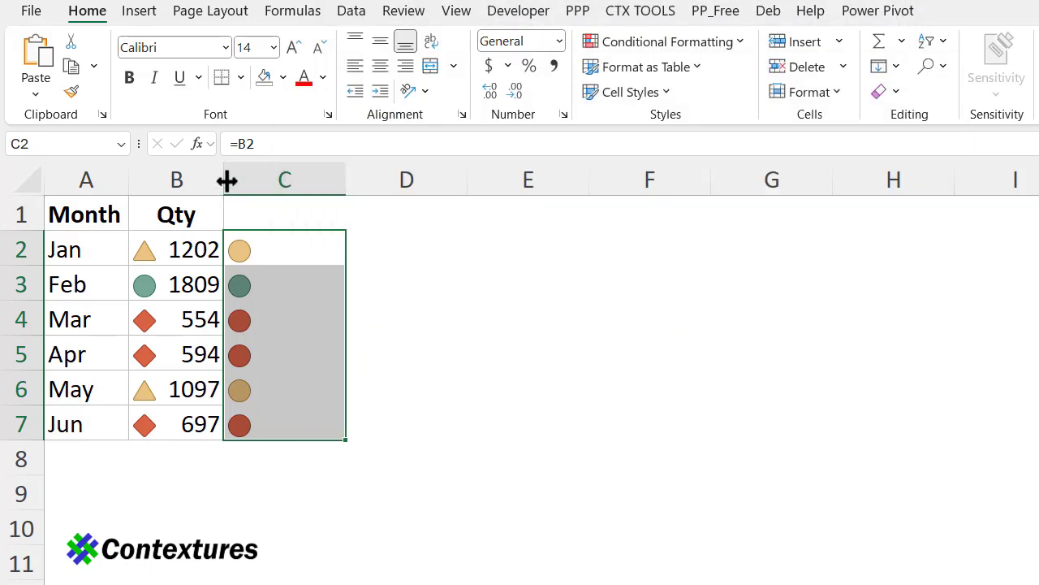
# Step: Clear the conditional formatting rules from the Qty cells B2:B7 only
pyautogui.moveTo(185, 243); pyautogui.dragTo(175, 427)
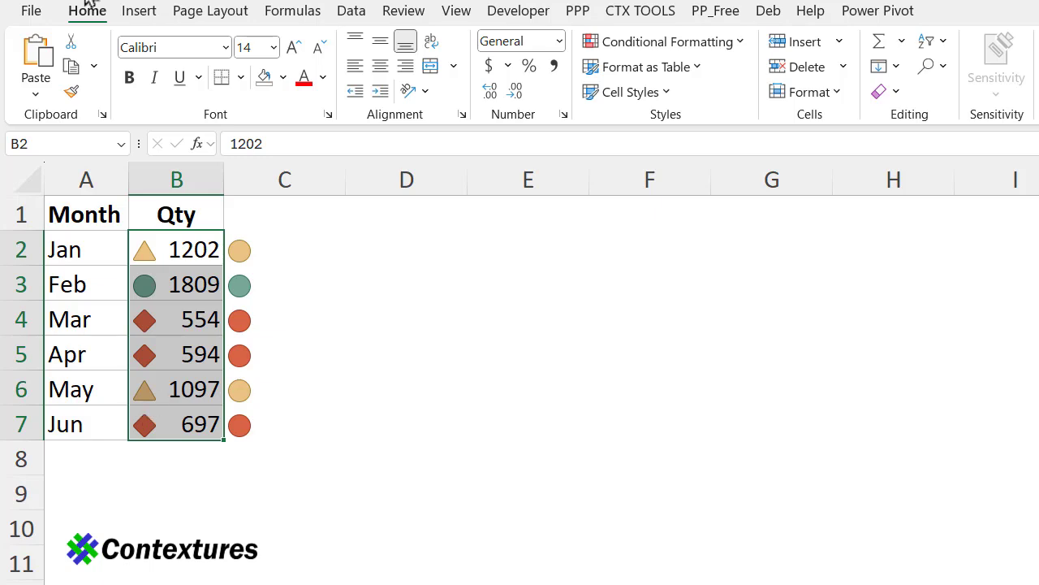
pyautogui.click(636, 44)
pyautogui.moveTo(635, 337)
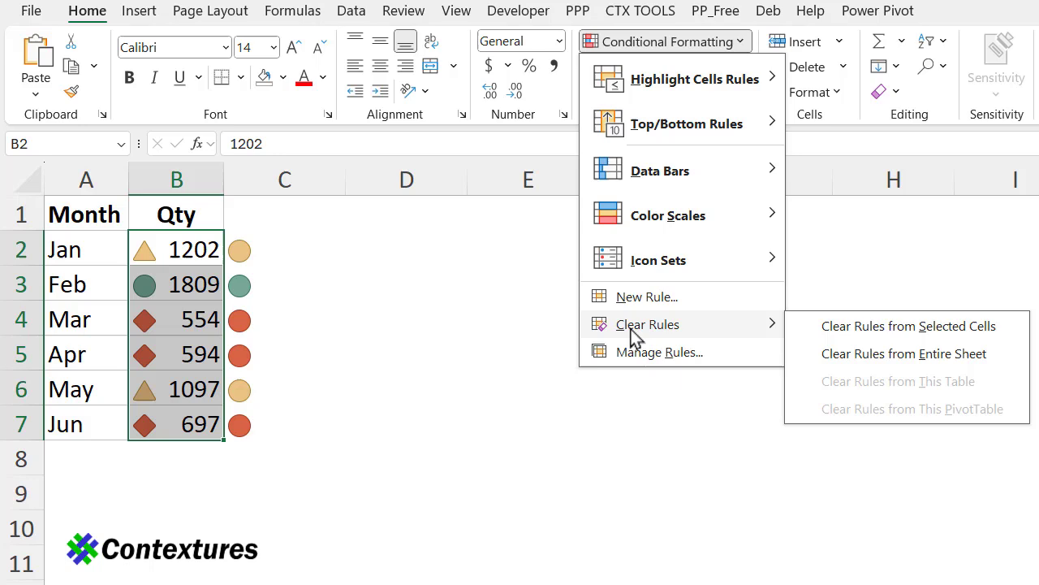
pyautogui.click(845, 329)
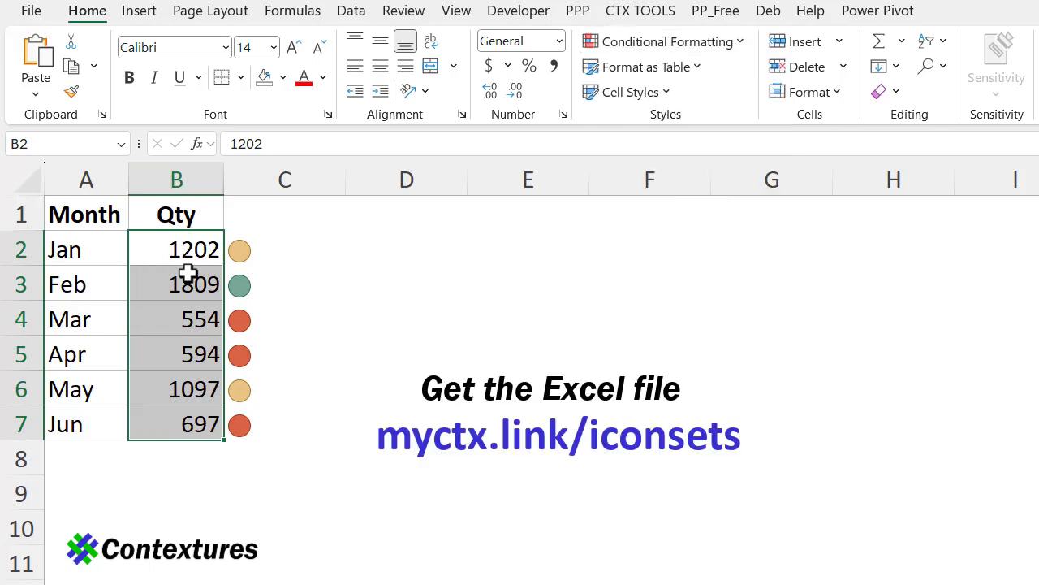
pyautogui.click(443, 499)
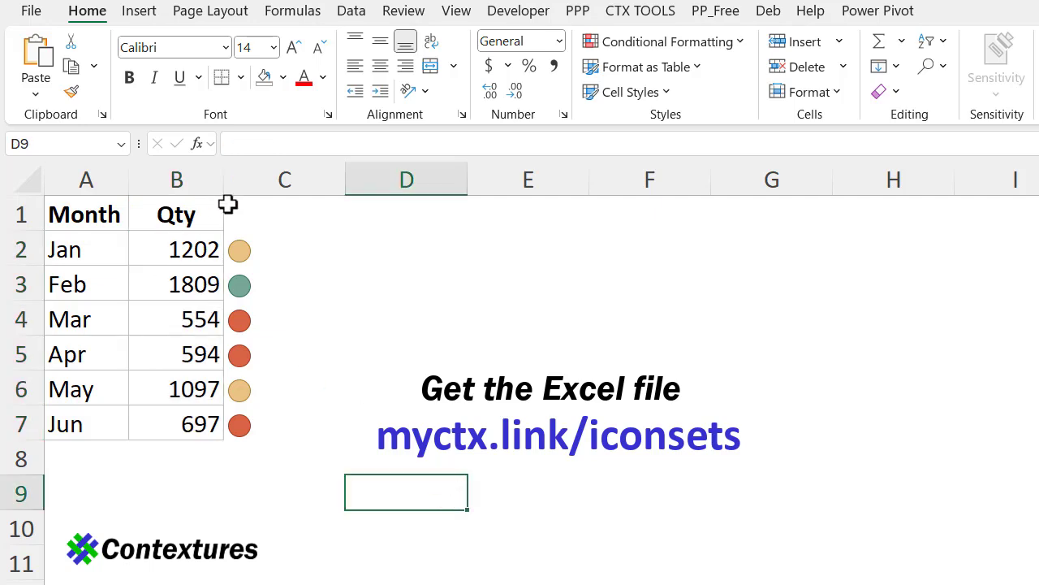
# Step: Narrow column B to fit the Qty numbers closely and select cell A1
pyautogui.moveTo(223, 181)
pyautogui.mouseDown()
pyautogui.moveTo(274, 187)
pyautogui.moveTo(207, 180)
pyautogui.mouseUp()
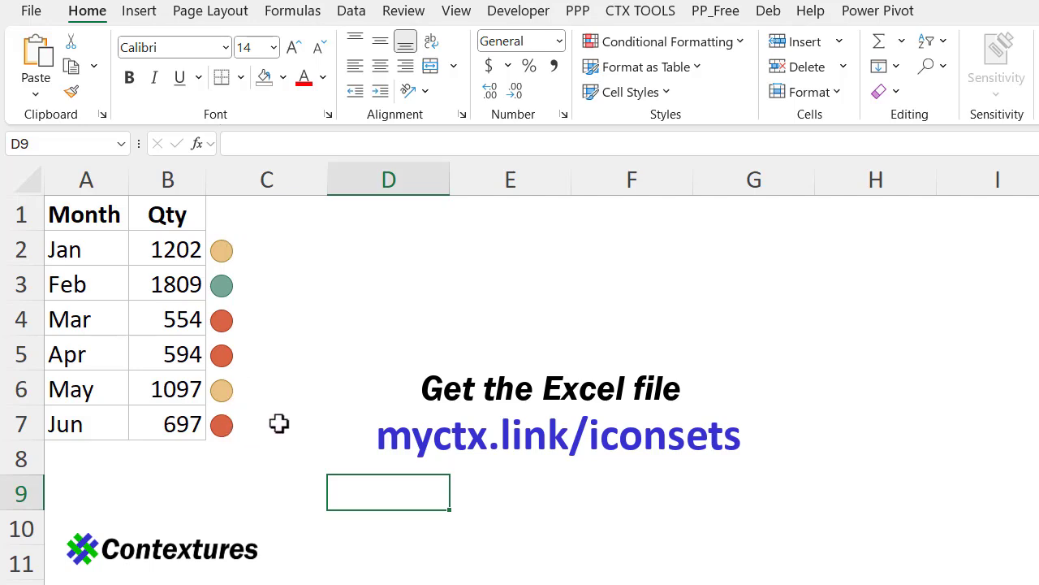
pyautogui.click(109, 214)
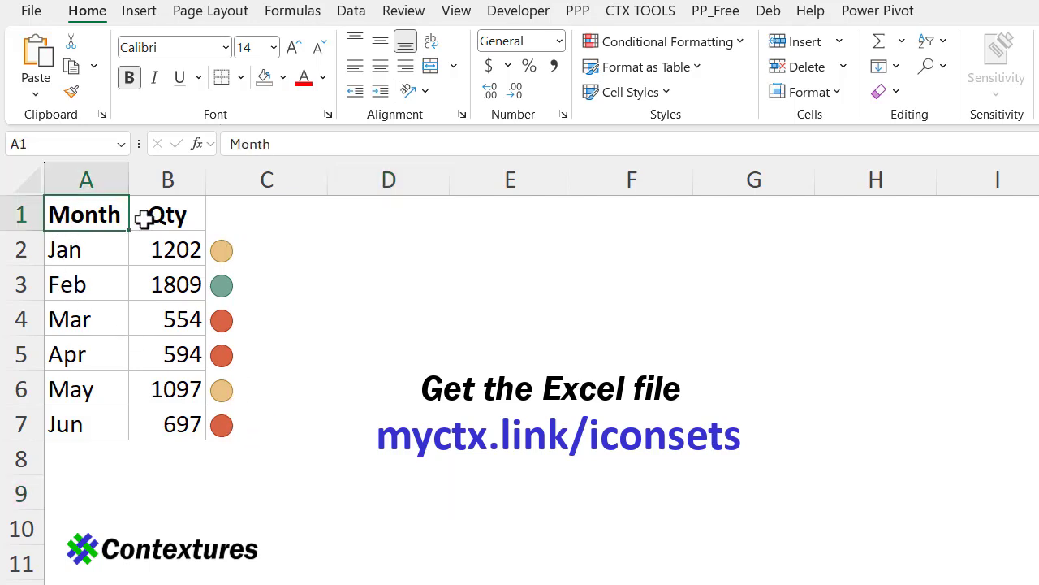